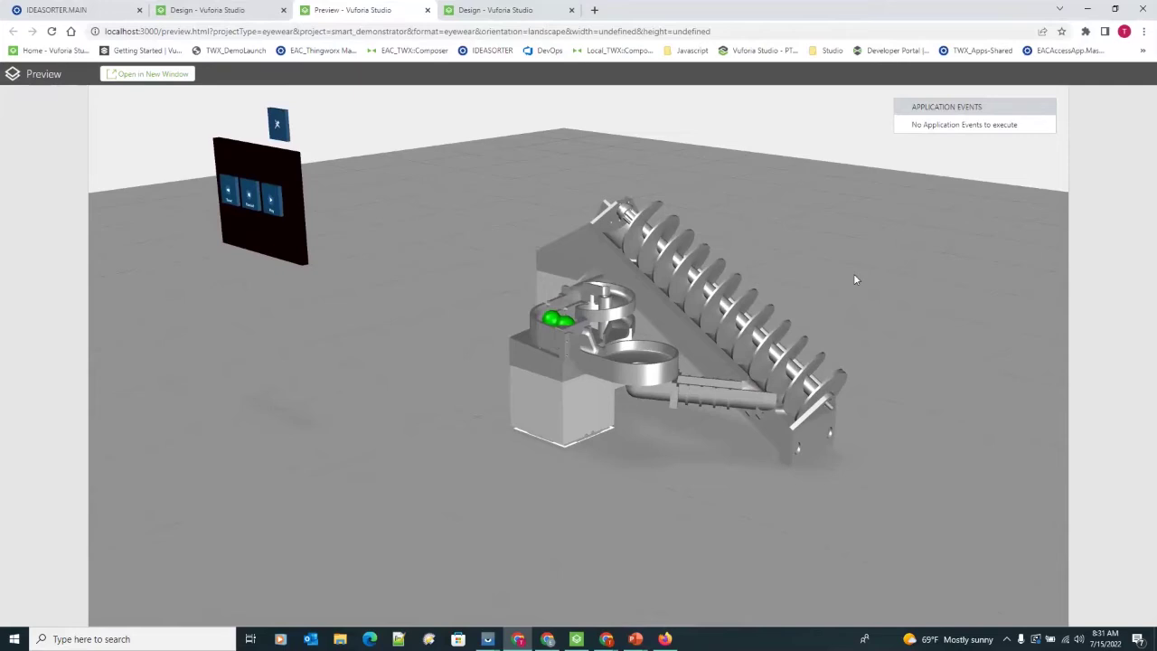
Orbit the 3D preview, view the smart_demonstrator project's sharing details, and return to the preview
left_click_drag(1002, 196, 959, 216)
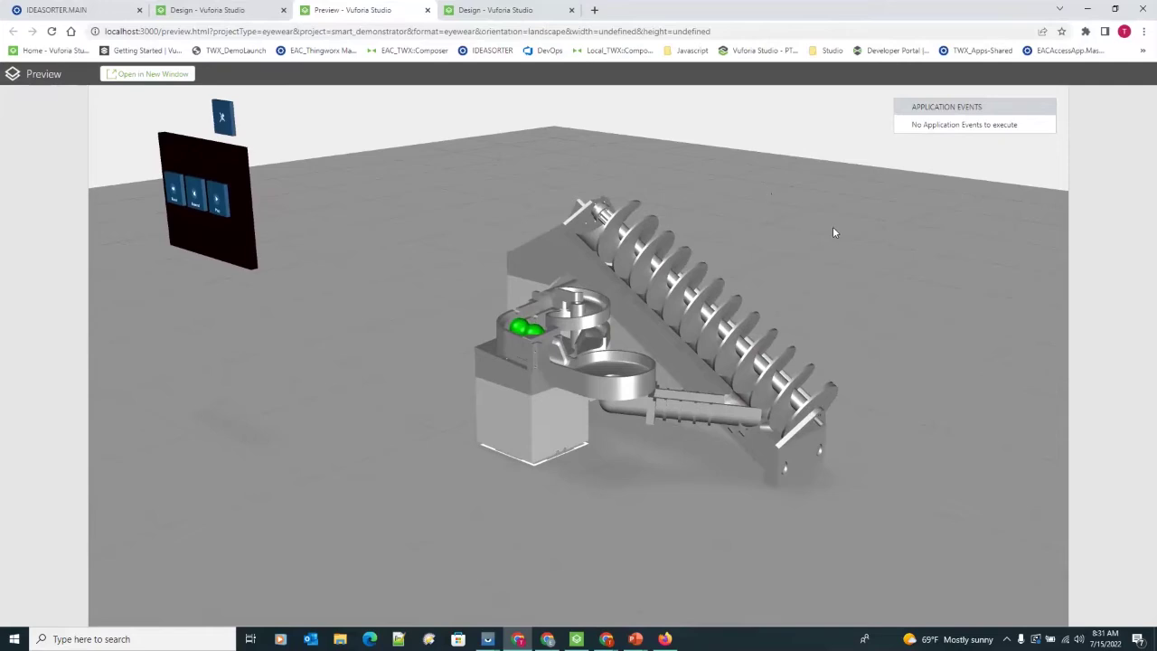
left_click(496, 11)
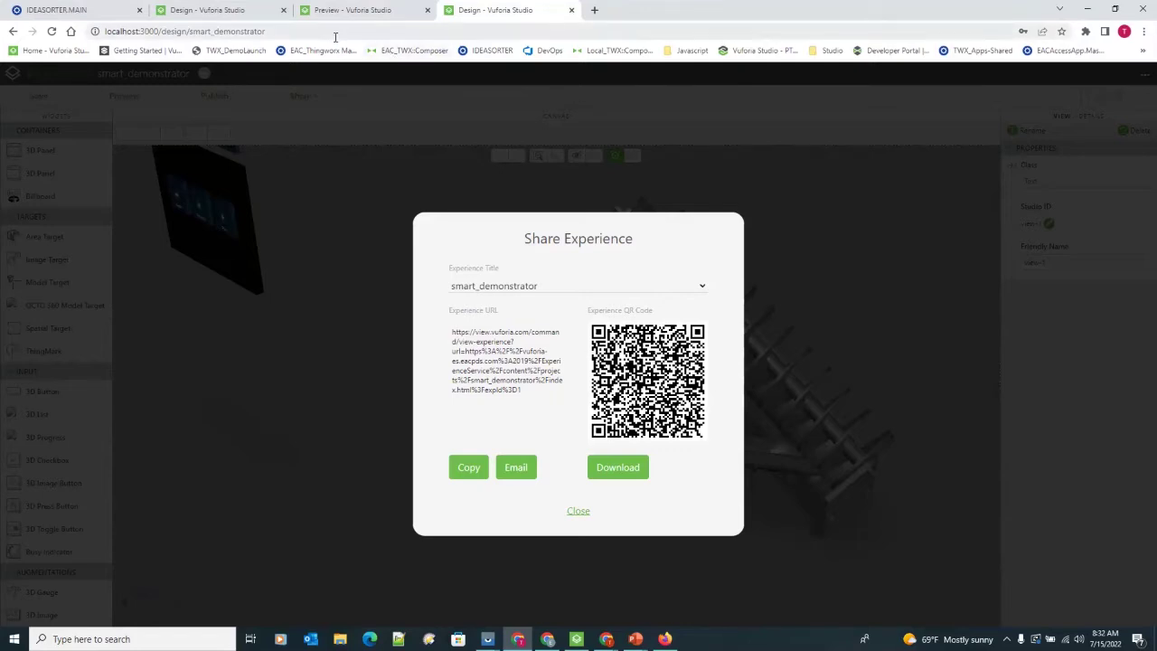
left_click(303, 11)
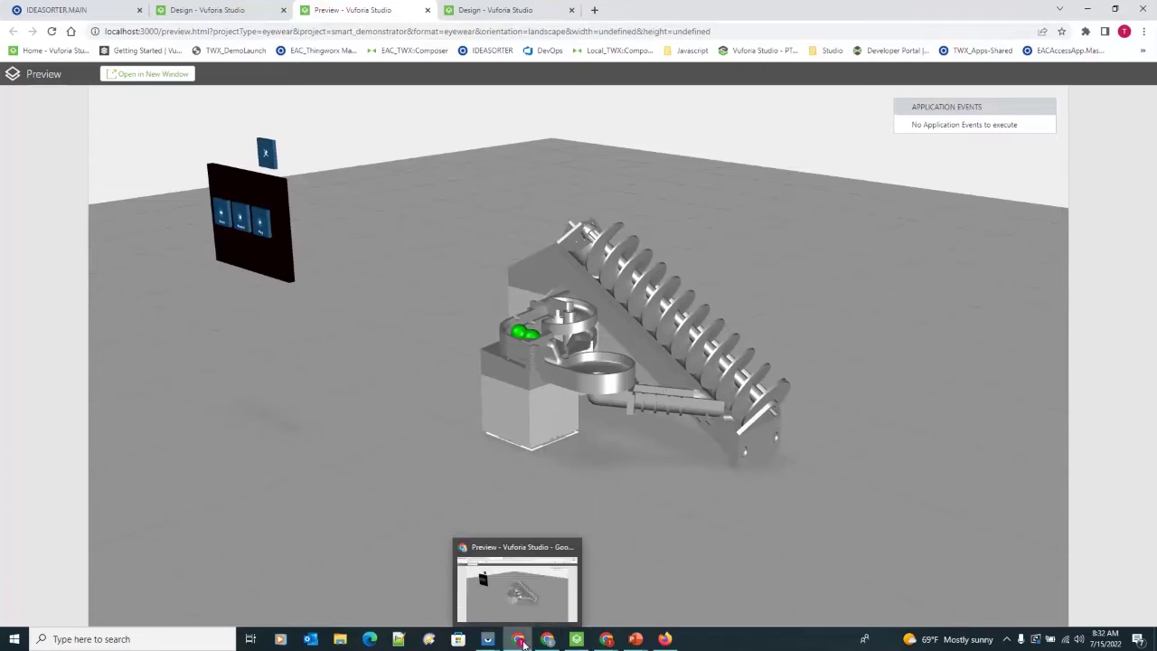
Switch to the EAC app in Firefox and select the assembly copy, the second result, in Quick Search
mouse_move(607, 639)
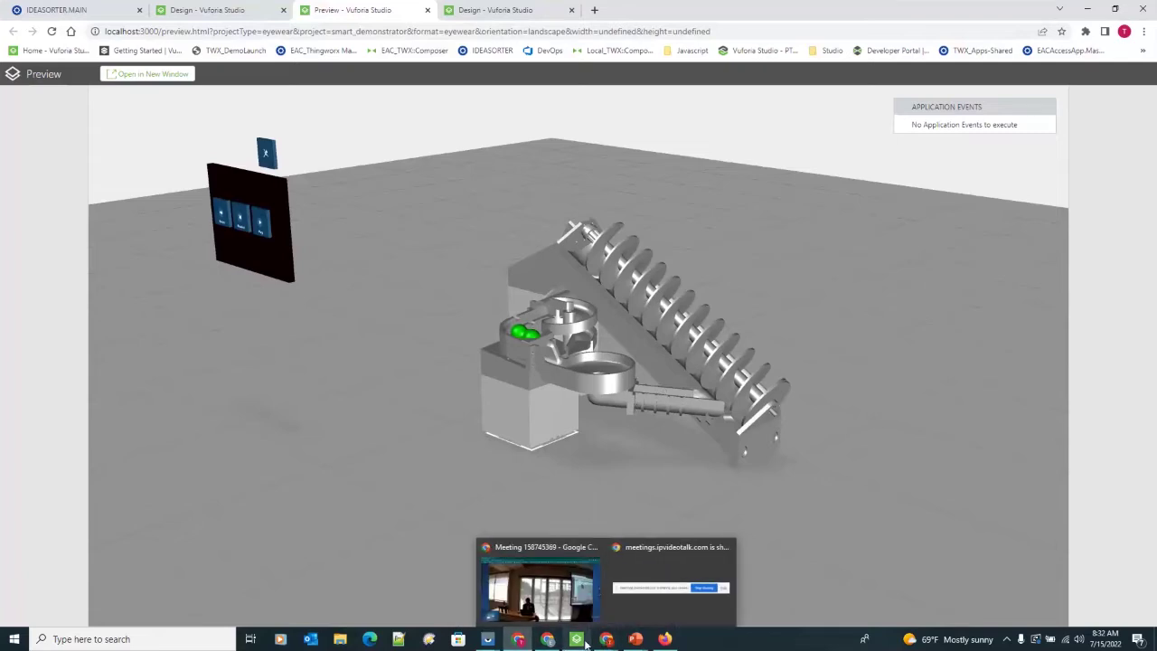
left_click(665, 639)
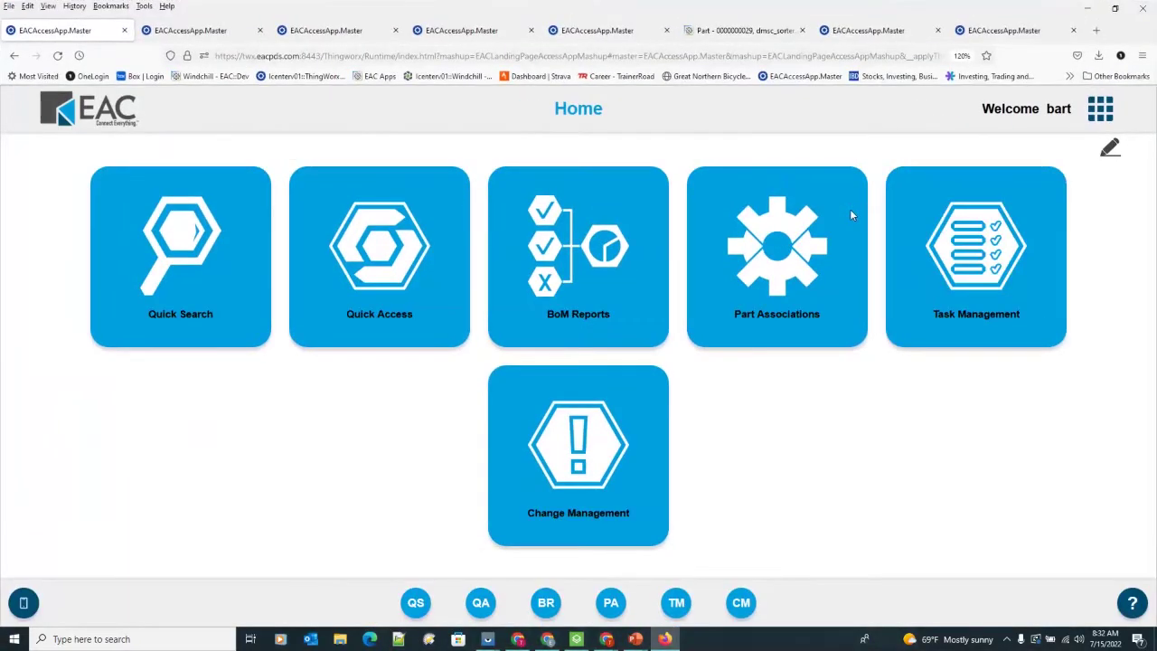
left_click(850, 215)
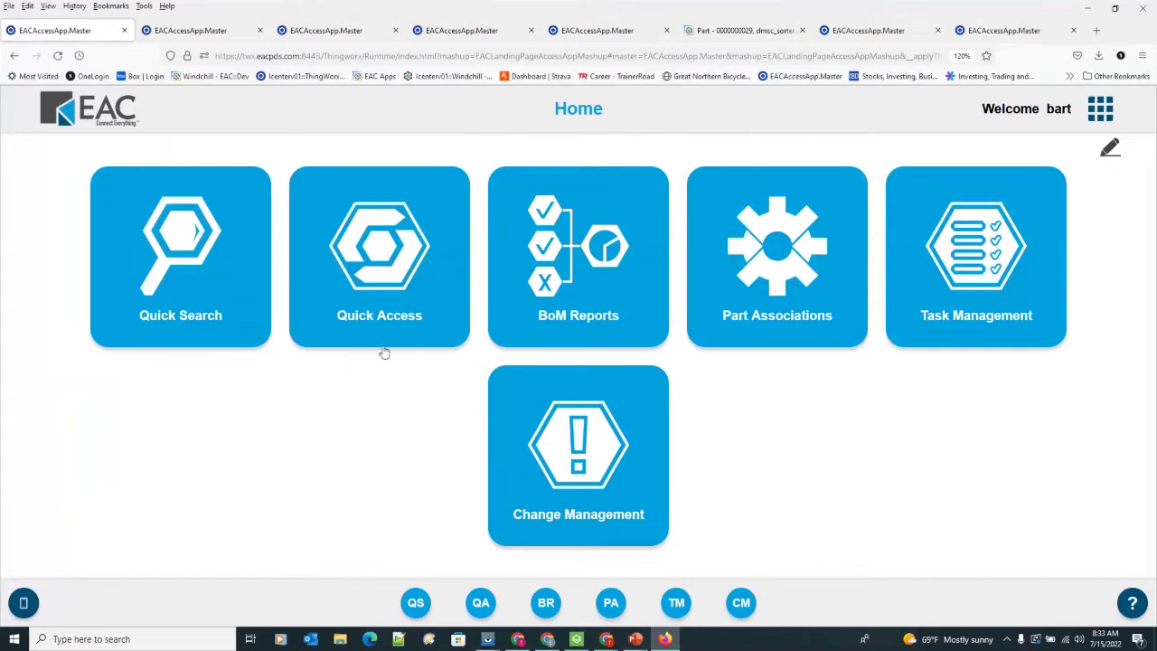
mouse_move(555, 320)
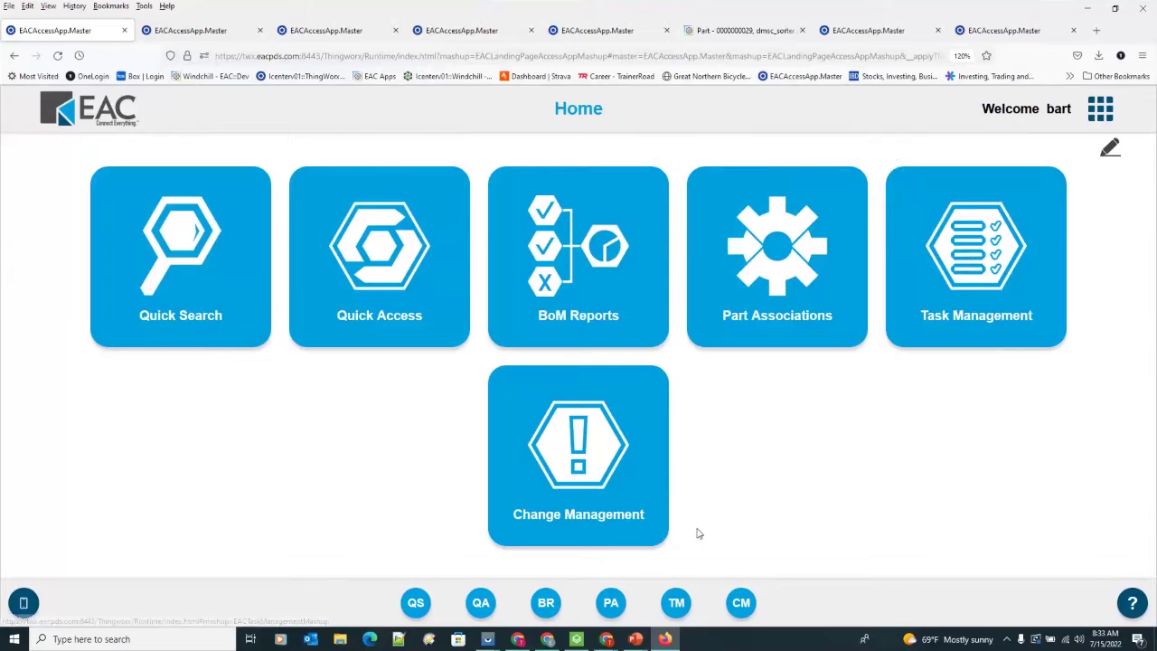
left_click(195, 30)
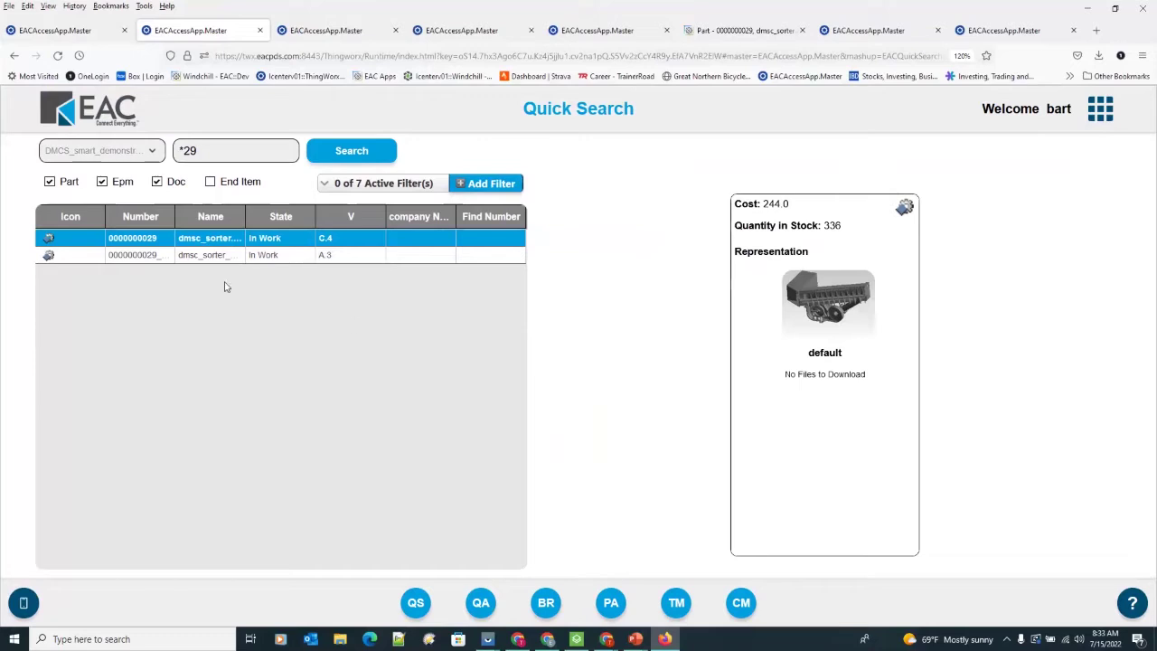
left_click(149, 257)
In Quick Access, view the images of 39079_txm-motor_shaft_hub_with_.asm and ramp_module_end.prt within the dmsc_sorter.asm structure
left_click(362, 36)
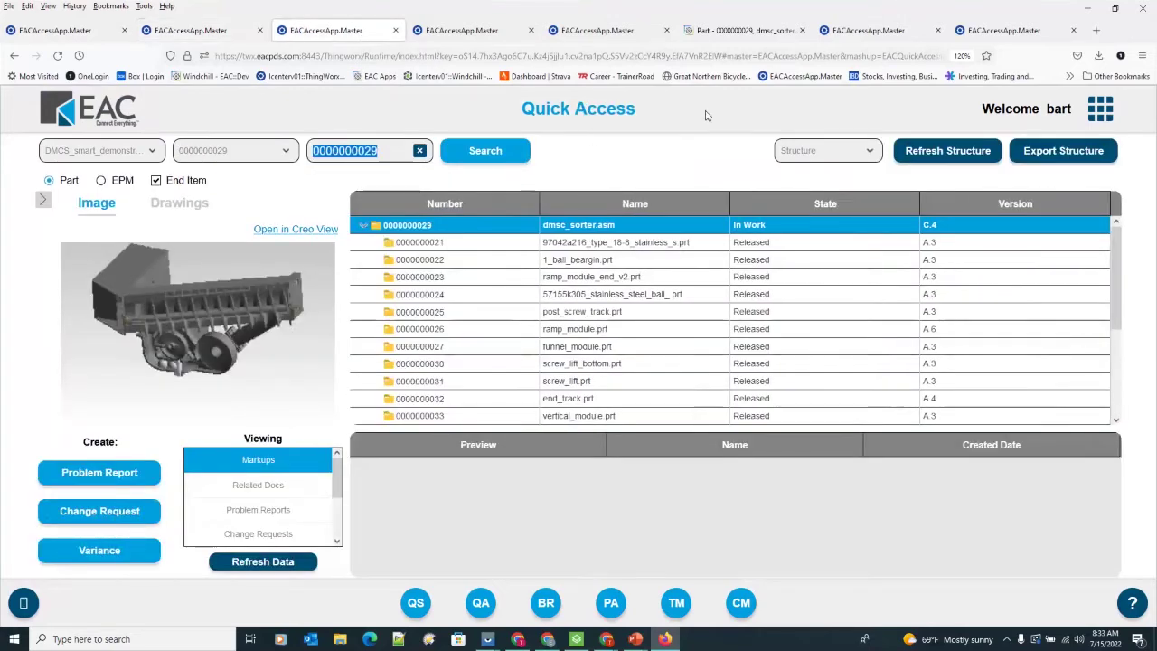
left_click(657, 184)
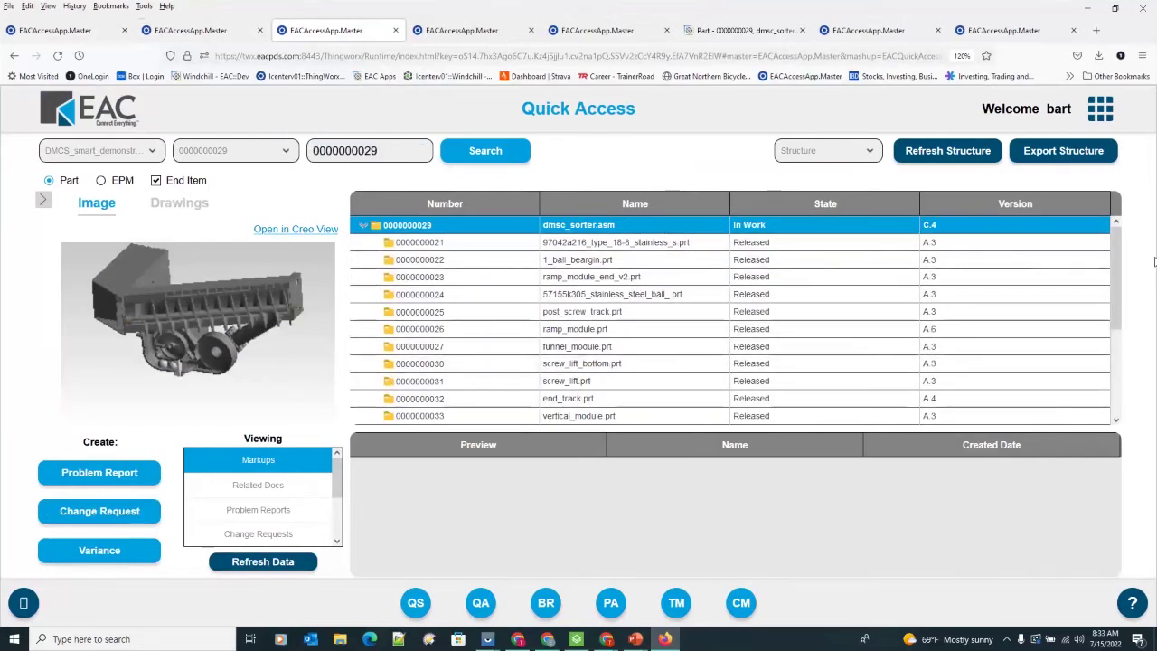
scroll(1128, 314, "down", 2)
scroll(1128, 314, "down", 1)
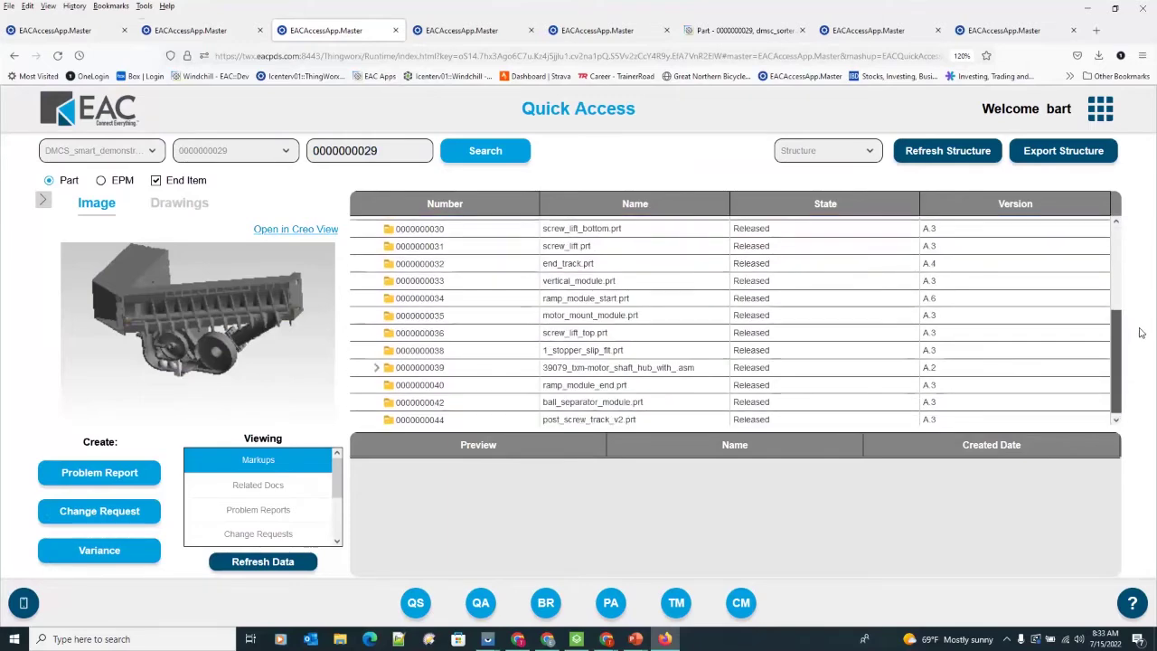
left_click(470, 369)
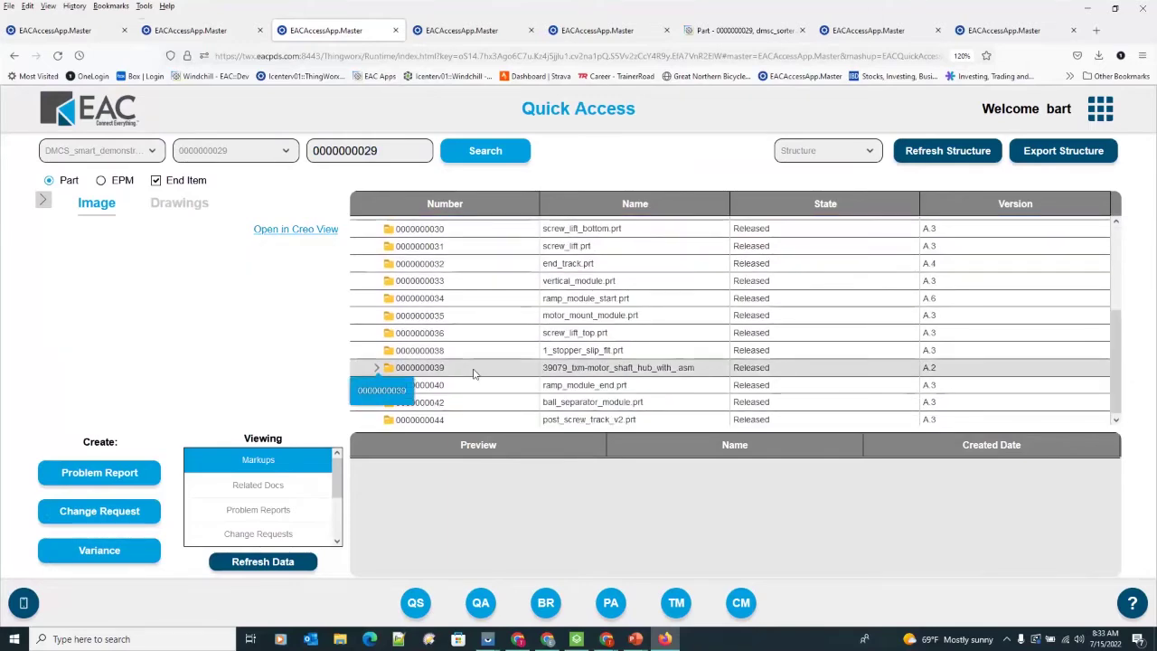
left_click(415, 387)
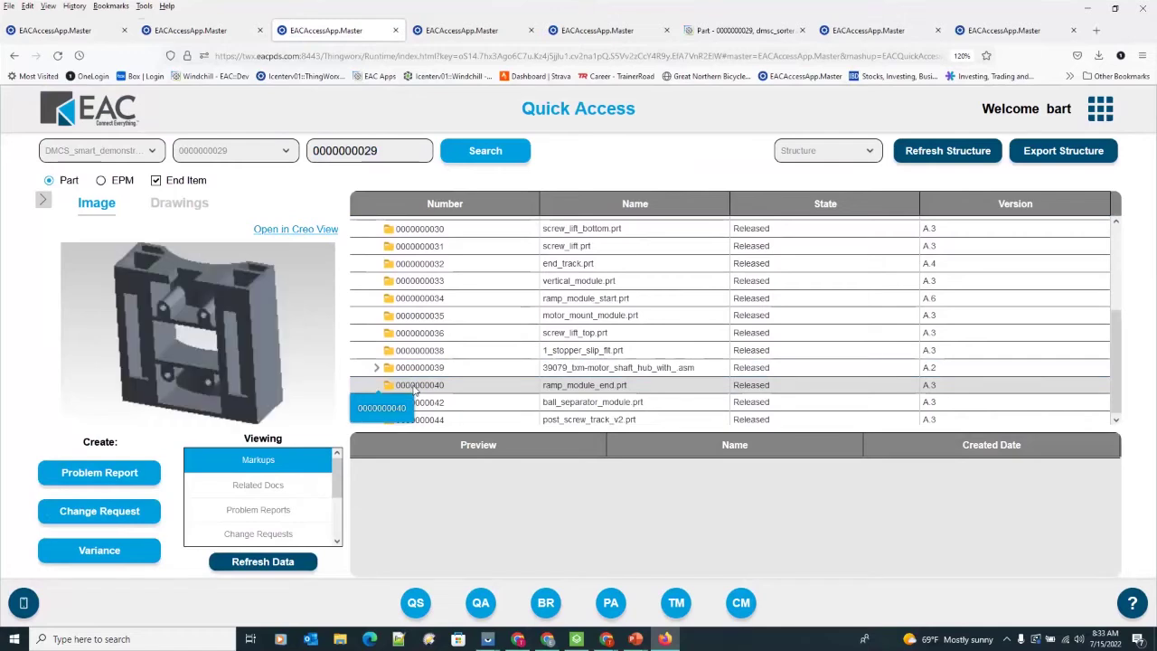
Select the top-level dmsc_sorter.asm in the structure and show its related documents
scroll(434, 249, "up", 3)
left_click(439, 227)
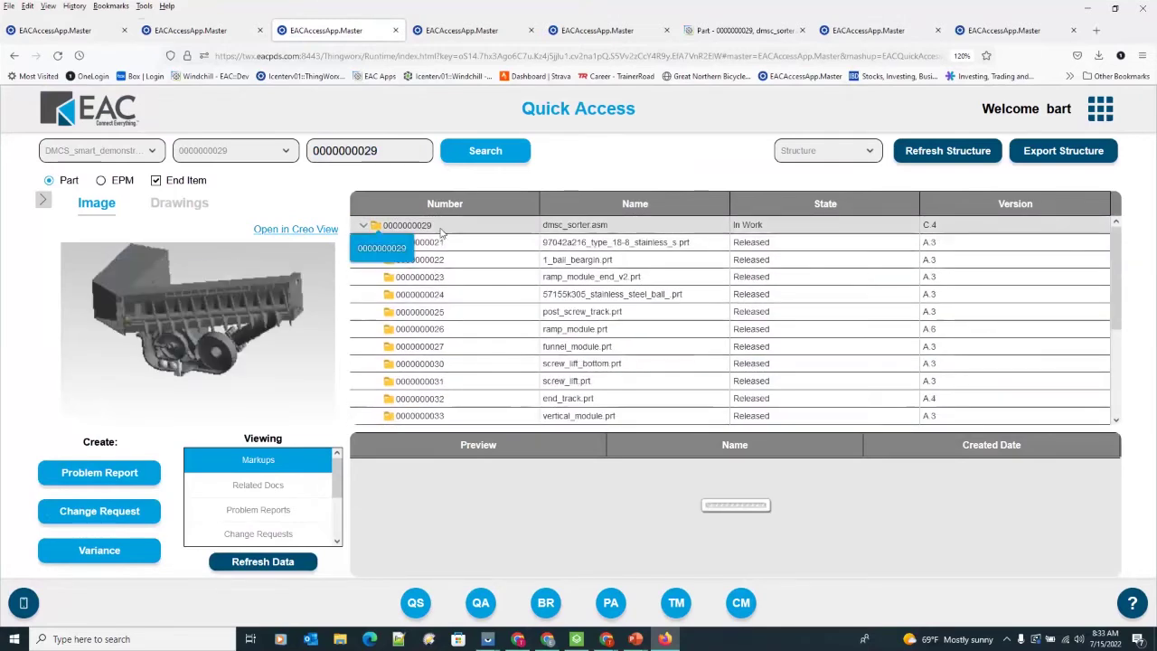
left_click(276, 485)
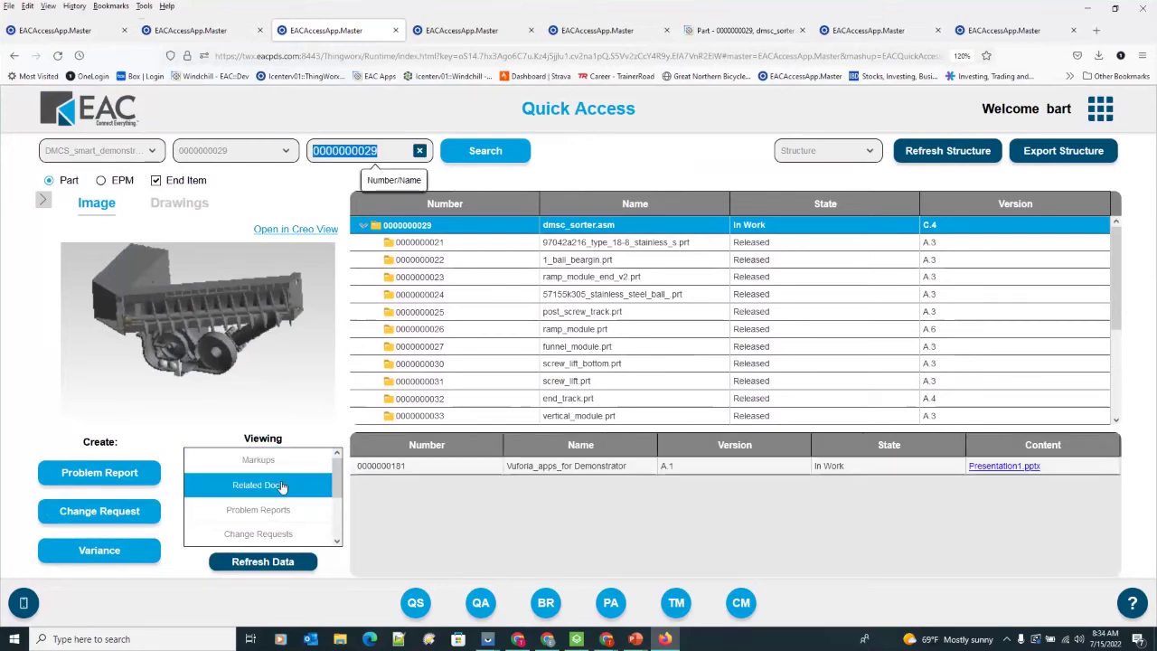
left_click(484, 488)
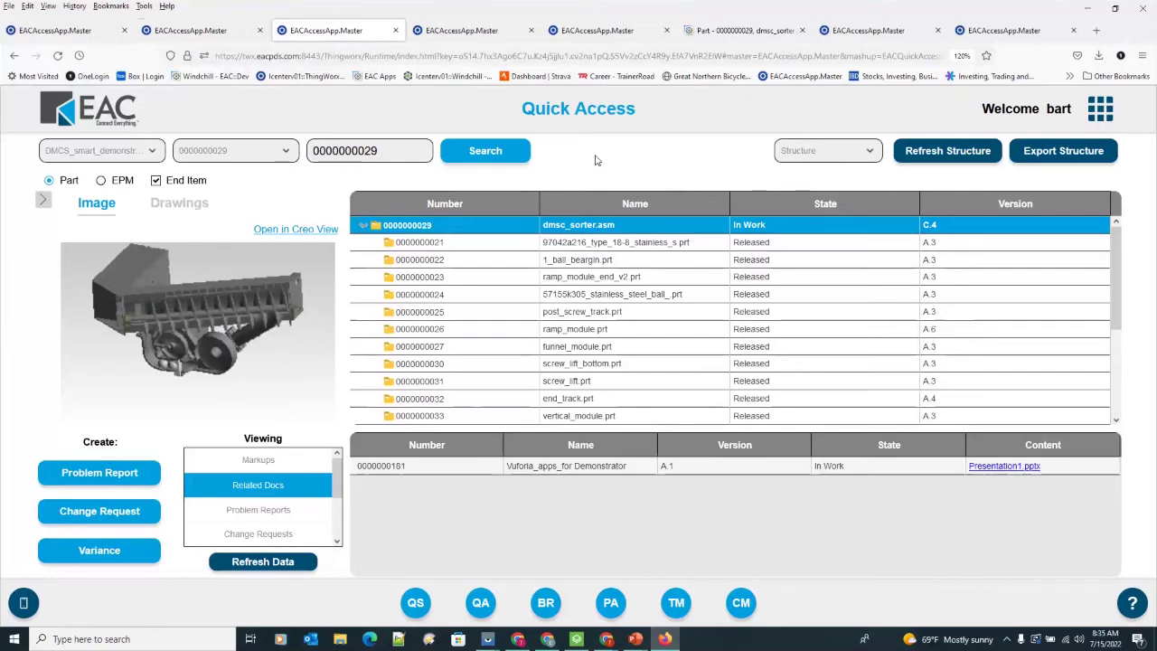
View the BoM report for dmsc_sorter.asm, and inspect the part associations of its copy and of the original assembly
left_click(449, 27)
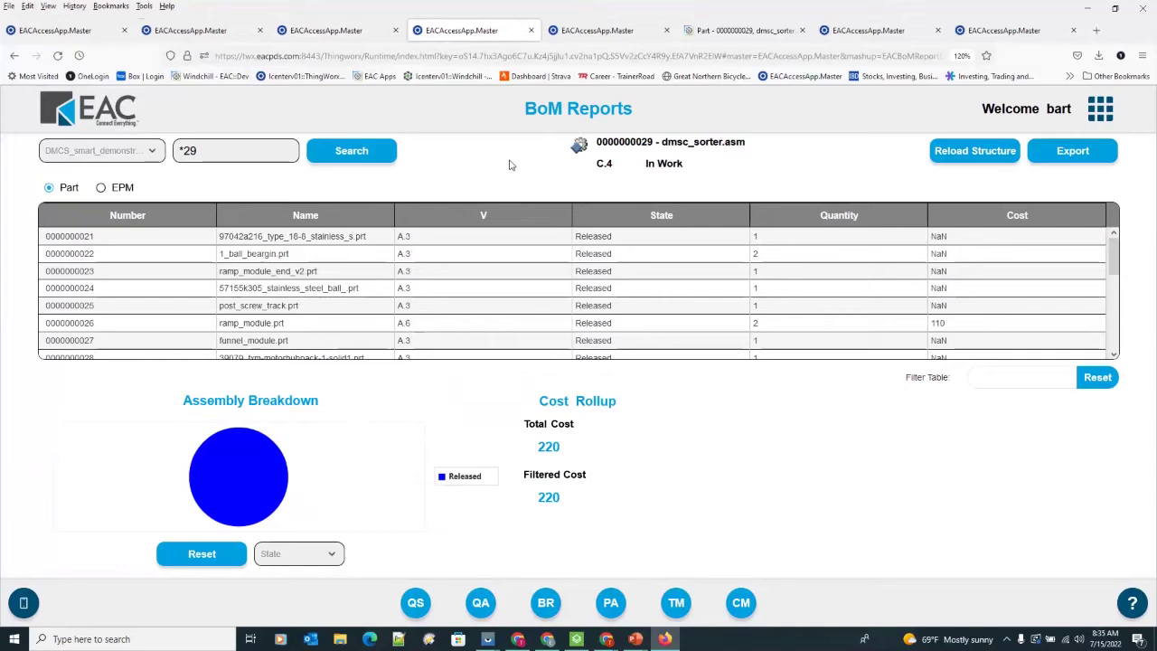
left_click(618, 32)
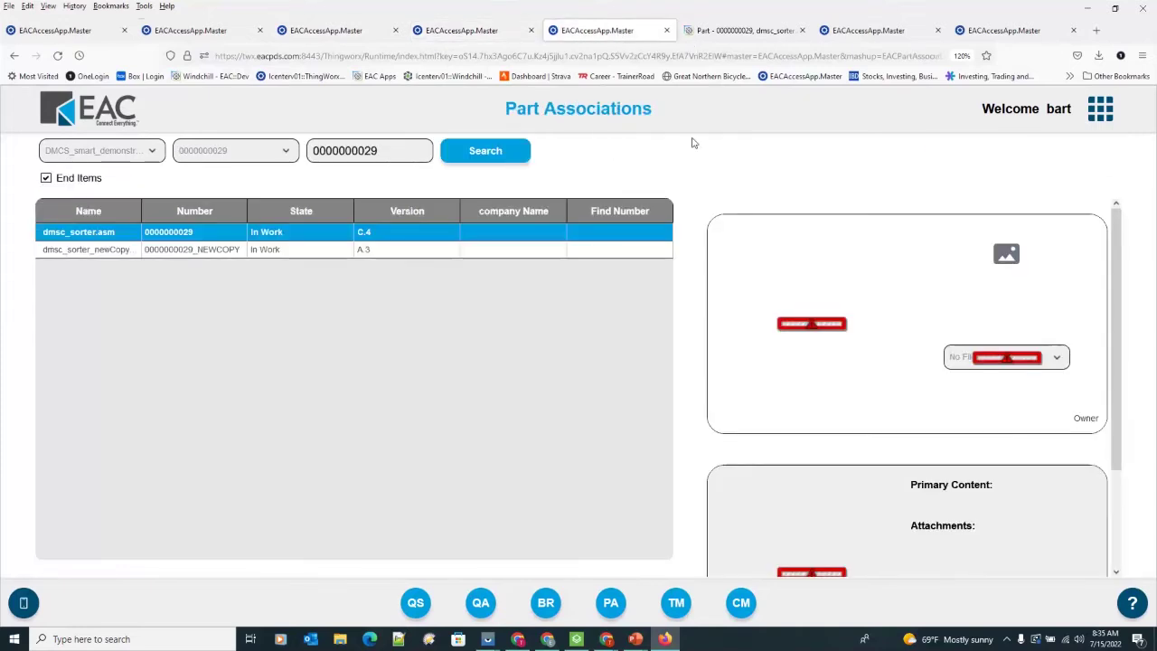
left_click(98, 252)
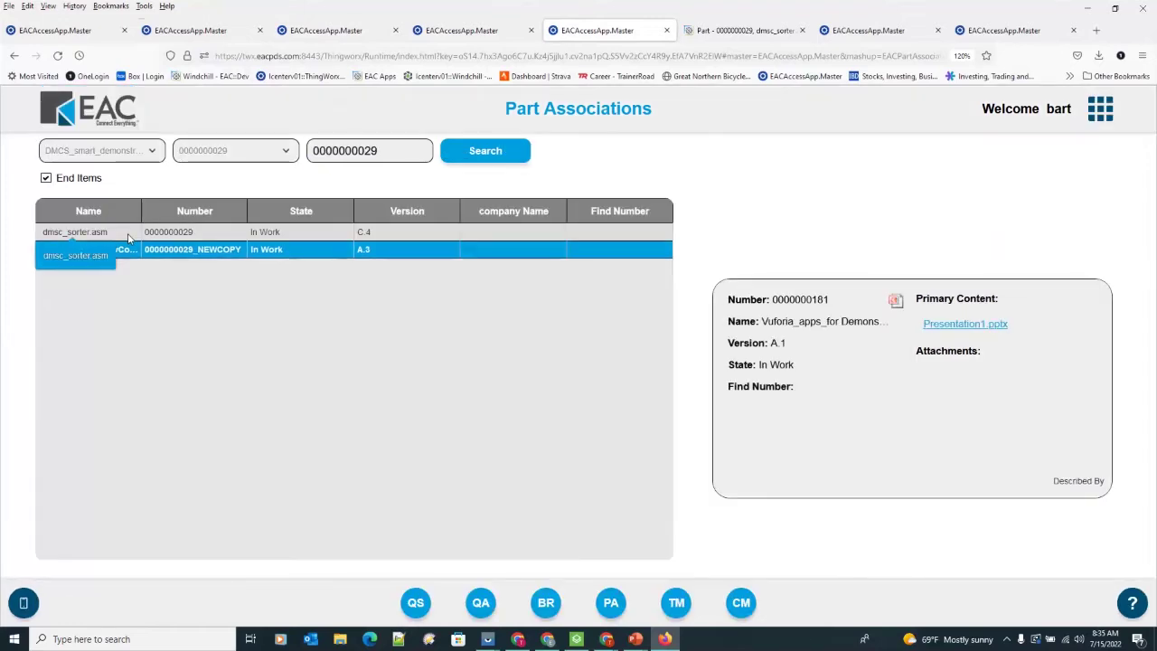
left_click(107, 233)
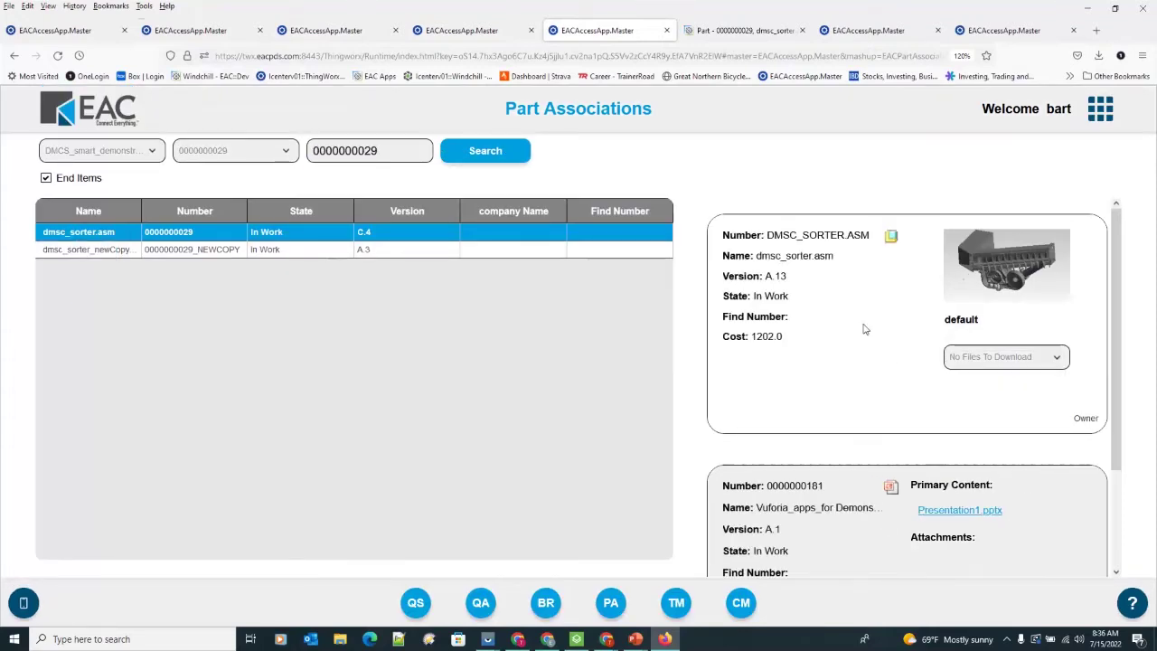
scroll(864, 329, "down", 2)
scroll(863, 329, "up", 2)
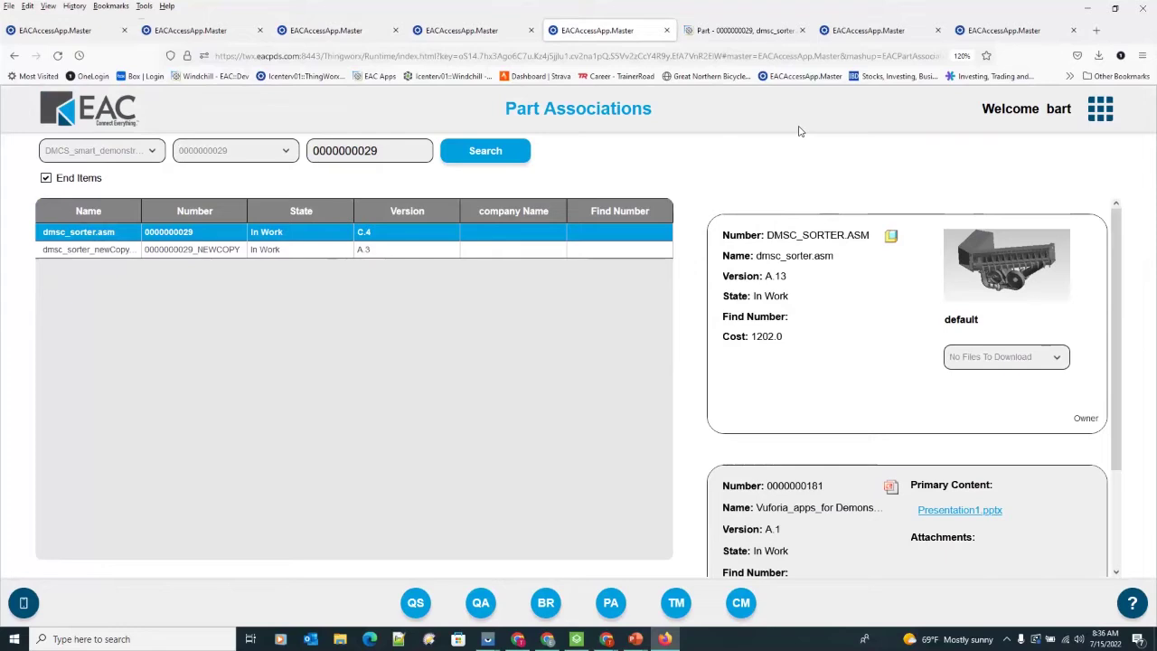
Look through the whole task list in Task Management, and bring up the problem reports in Change Management
left_click(857, 31)
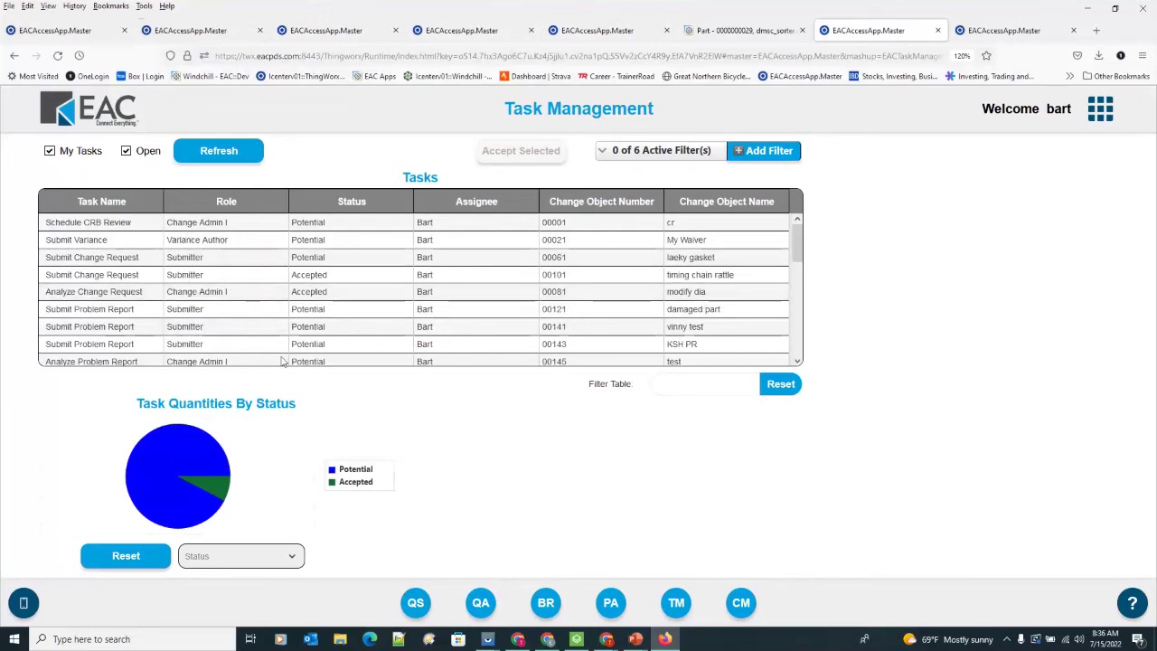
scroll(226, 260, "down", 5)
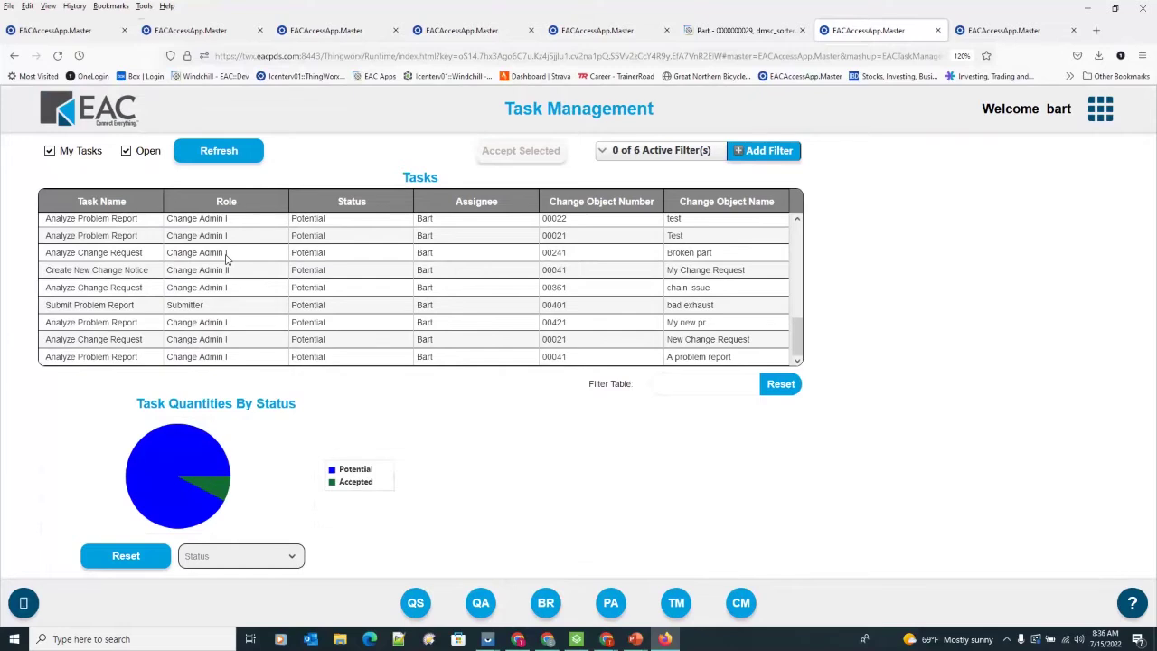
scroll(226, 259, "up", 2)
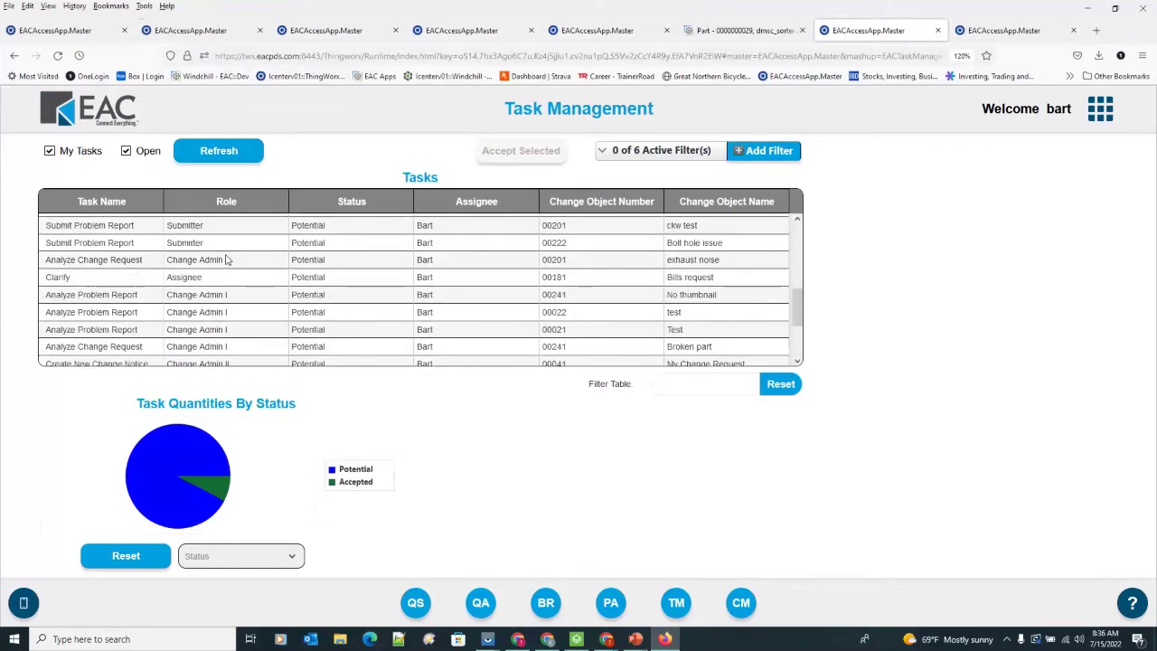
scroll(226, 260, "up", 3)
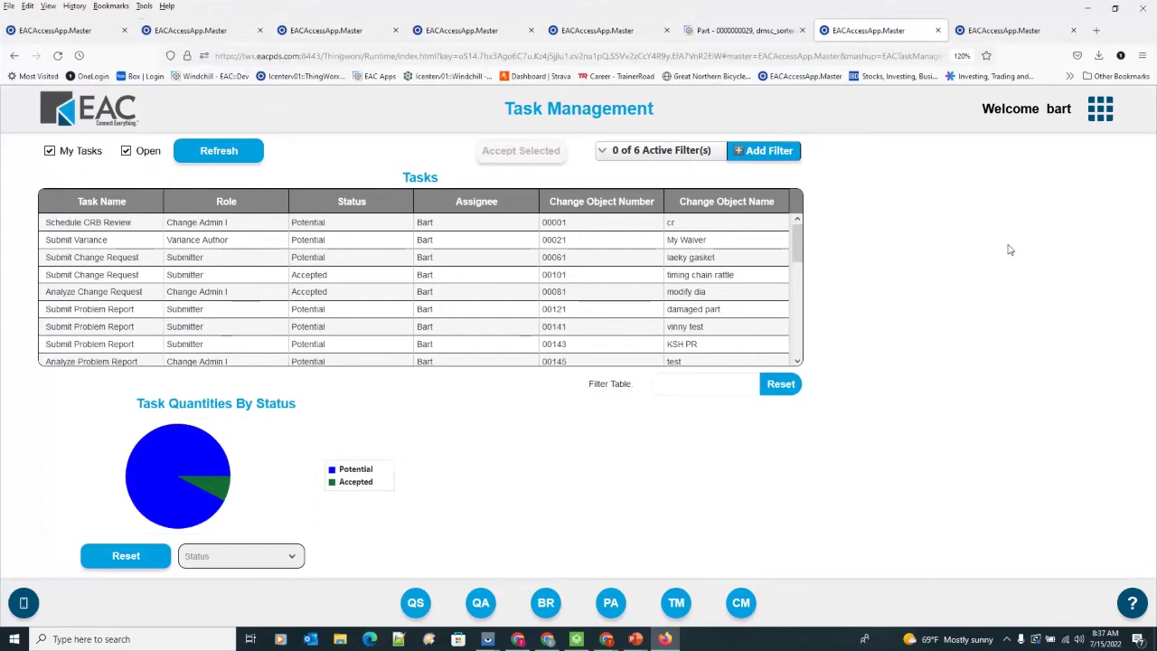
left_click(995, 31)
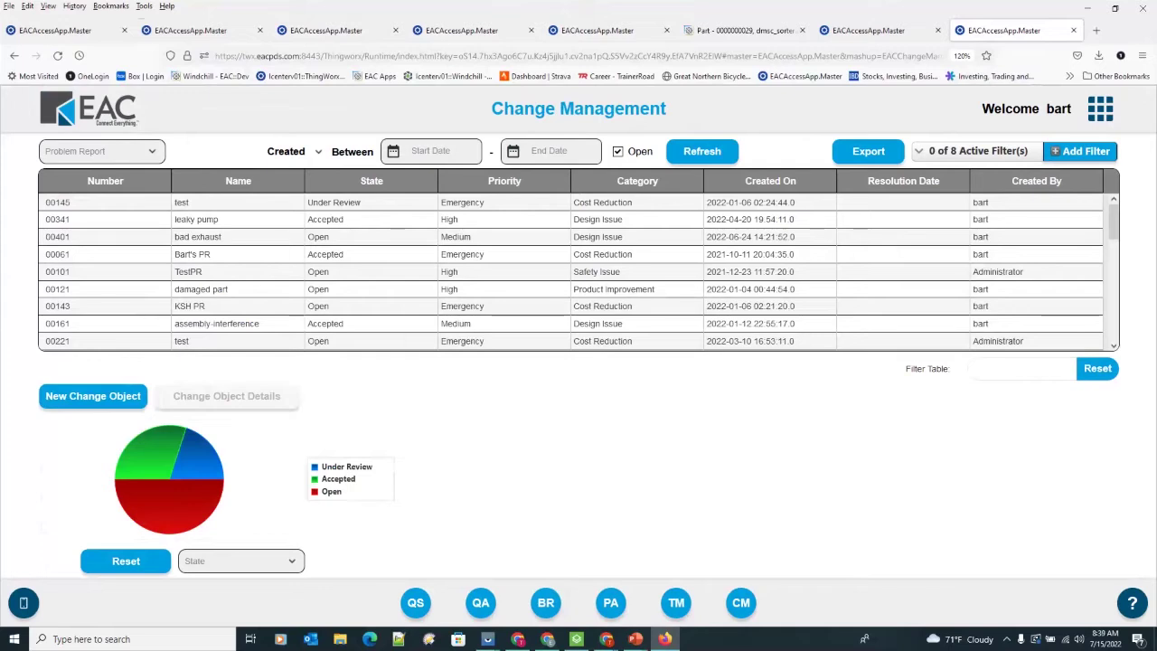
Put Firefox away and show the Nest camera feed side by side with the Idea Sorter dashboard in Chrome
left_click(547, 640)
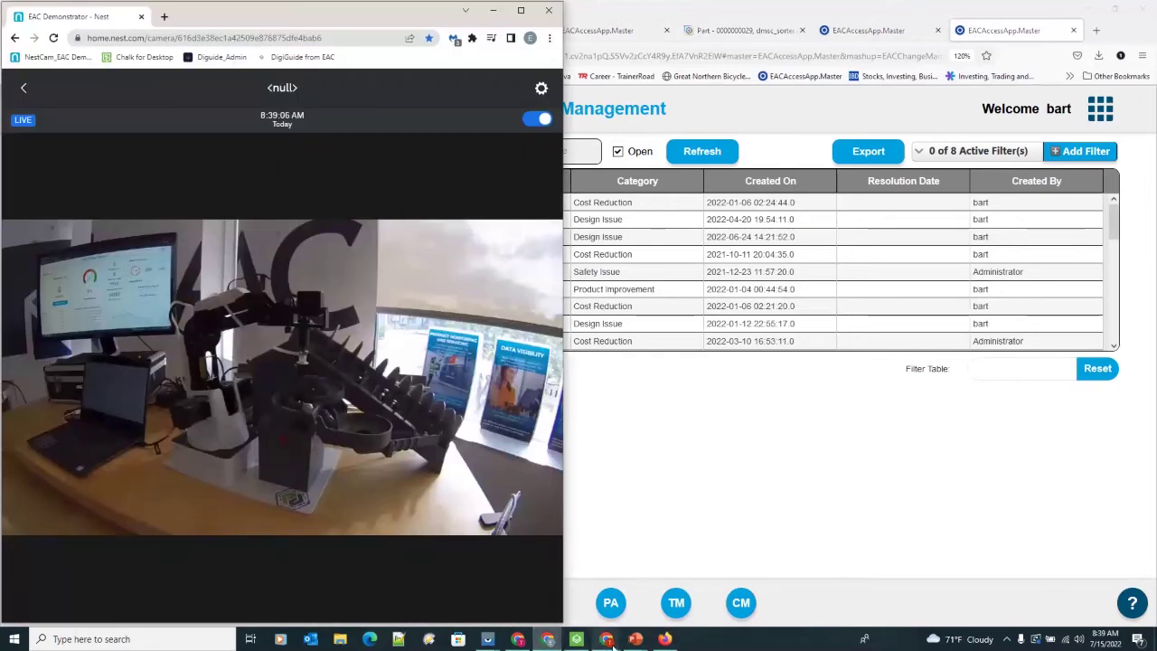
mouse_move(611, 644)
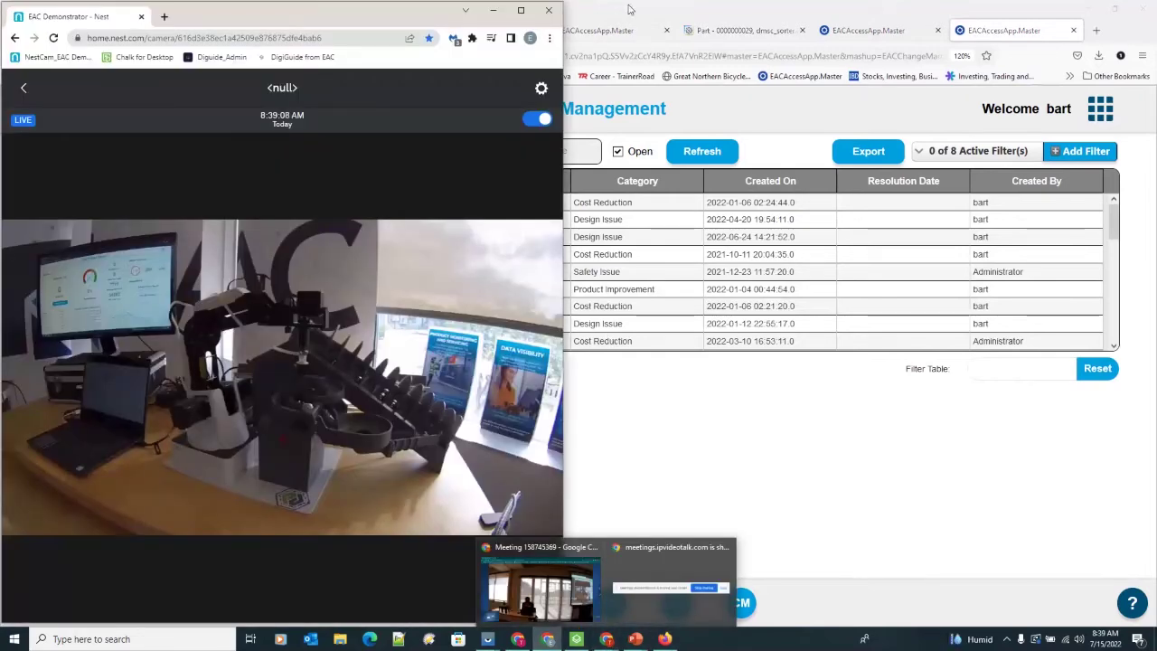
left_click(1089, 10)
left_click(969, 13)
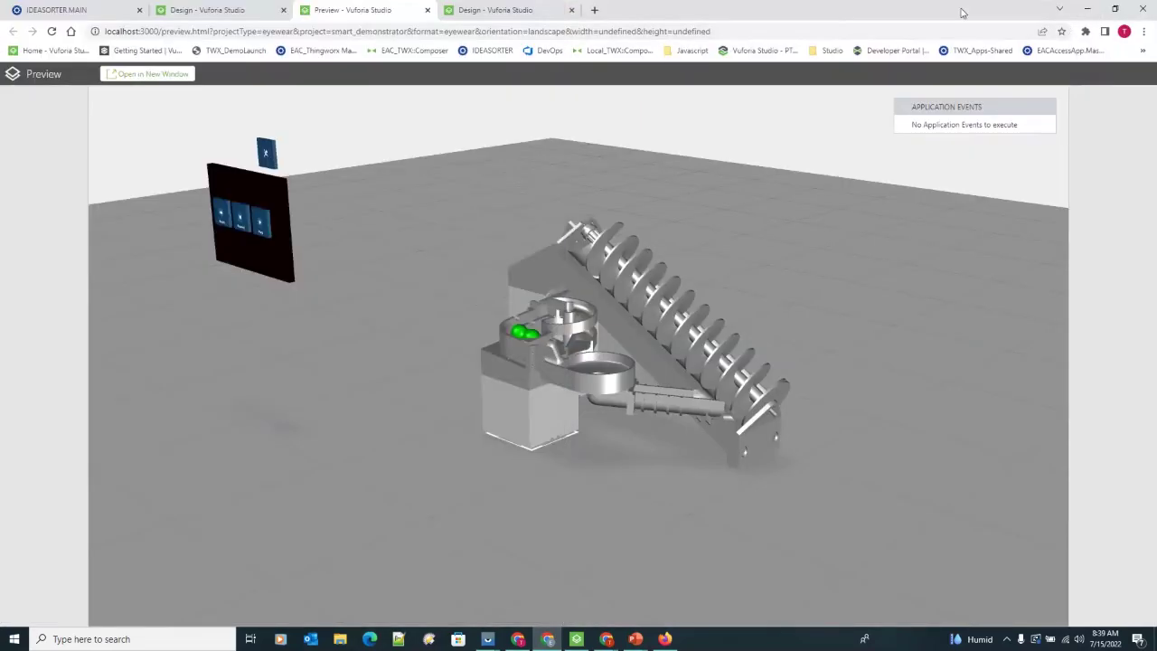
left_click(109, 10)
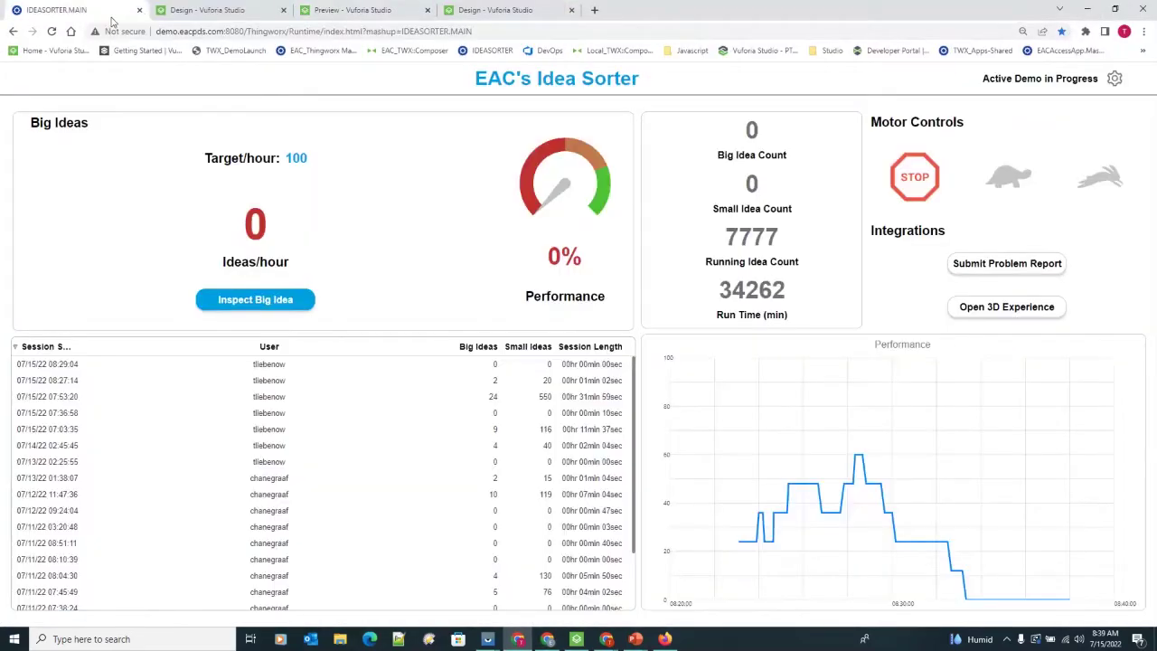
left_click(1114, 9)
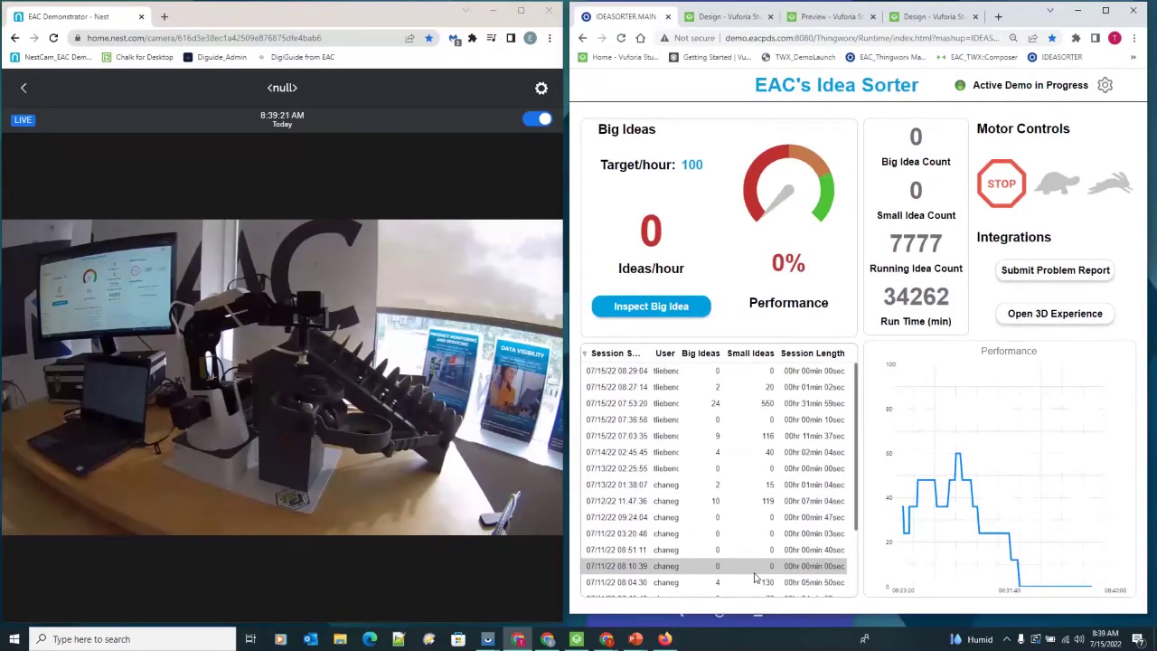